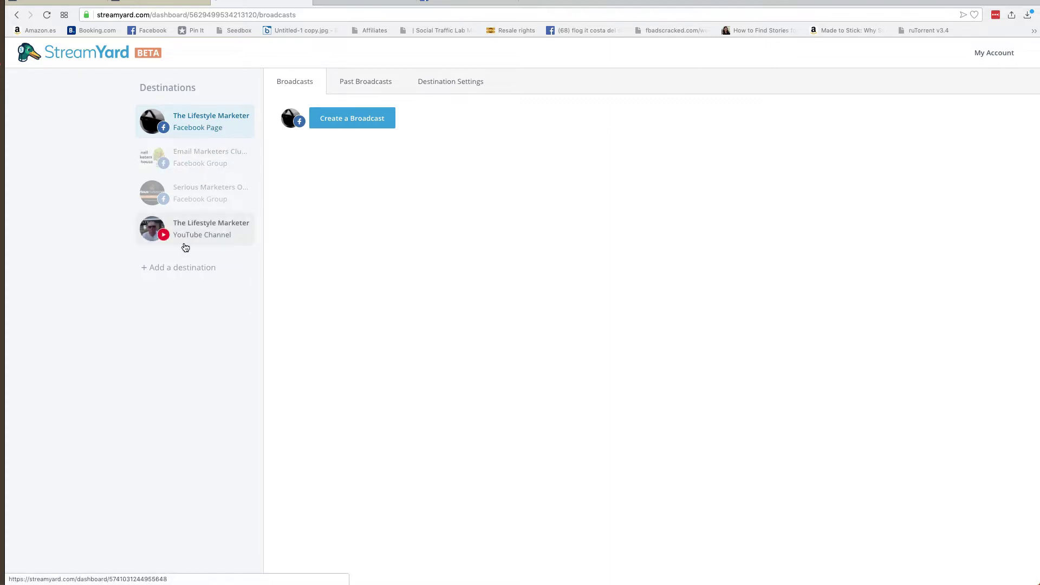
click(171, 268)
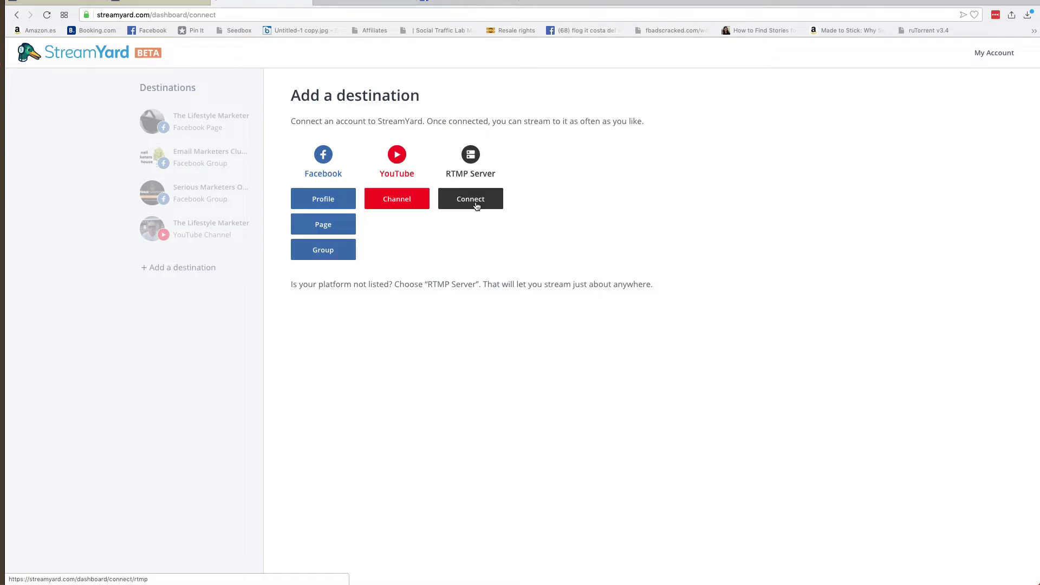
click(207, 129)
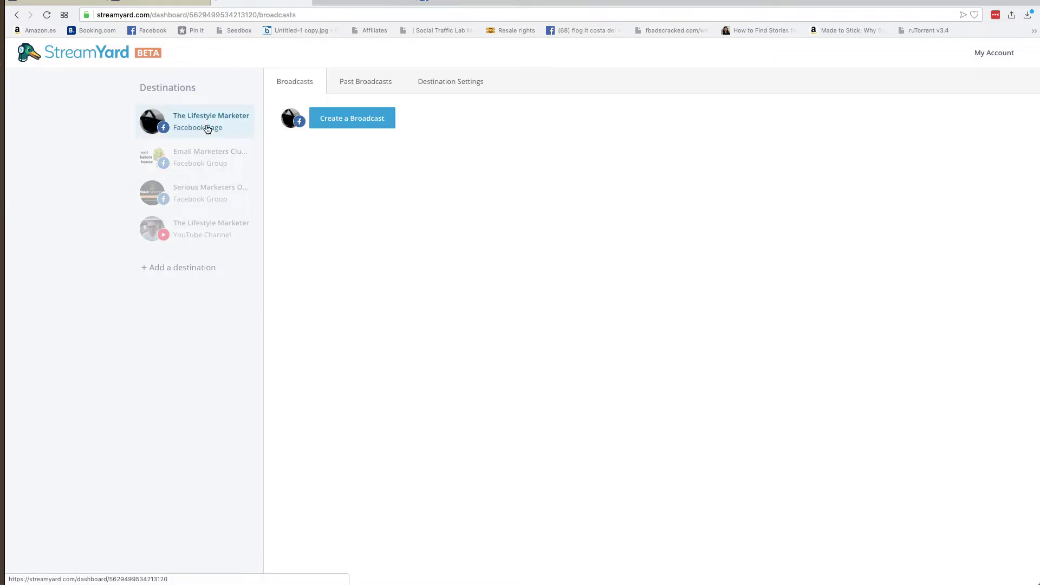
Create a broadcast titled 'Test broadcast' with privacy set to Testing - Not posted
click(346, 123)
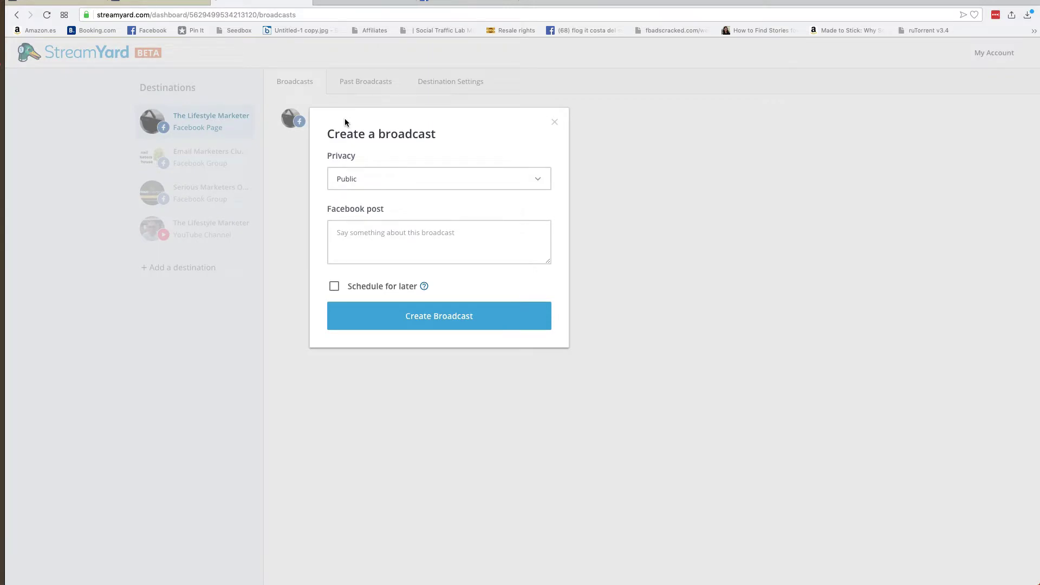
click(364, 178)
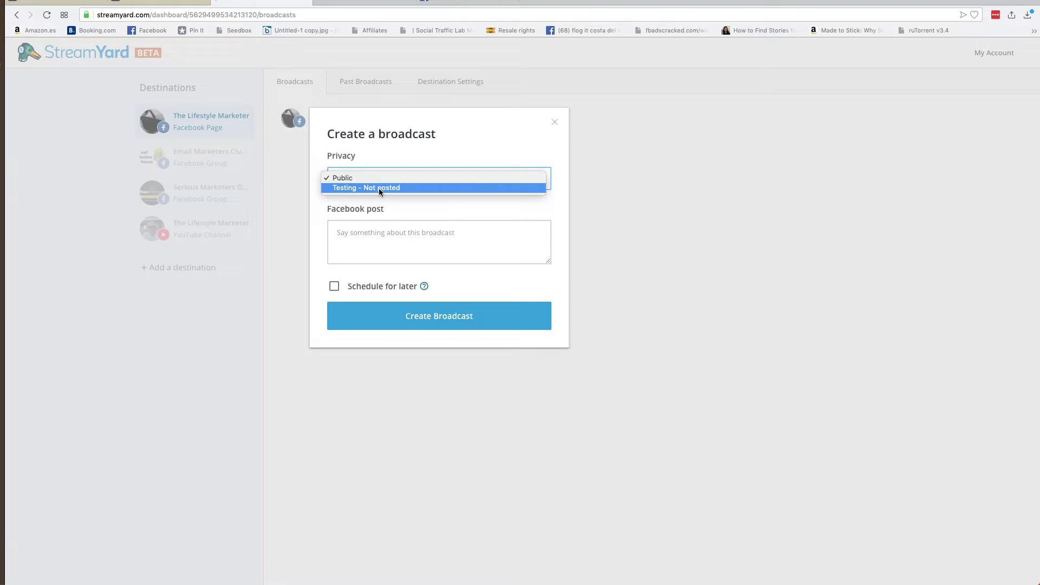
click(378, 187)
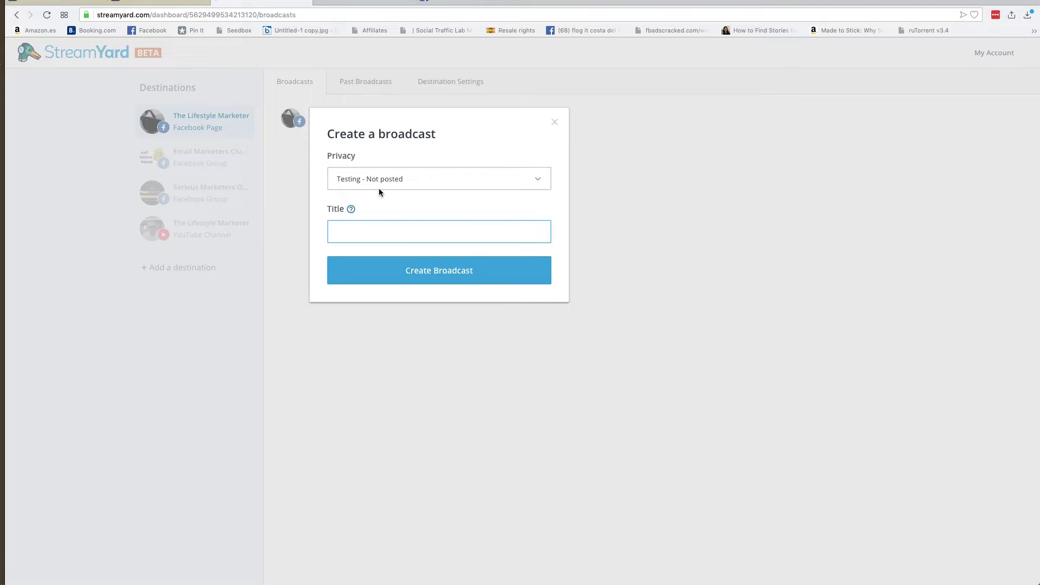
text(Test broadcast)
click(433, 276)
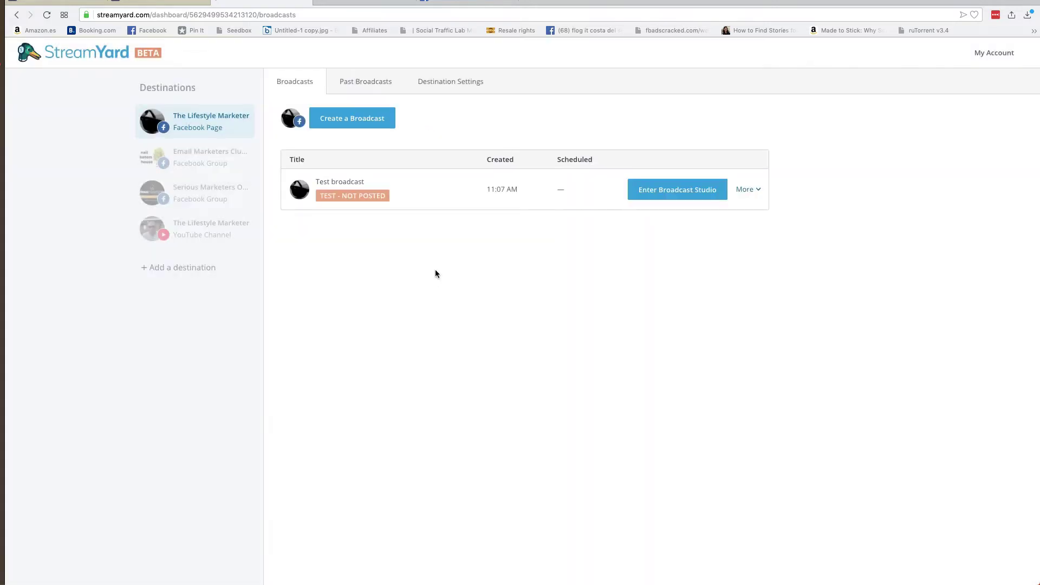
Enter the broadcast studio after confirming the camera resolution stays at High Definition (720p)
click(652, 191)
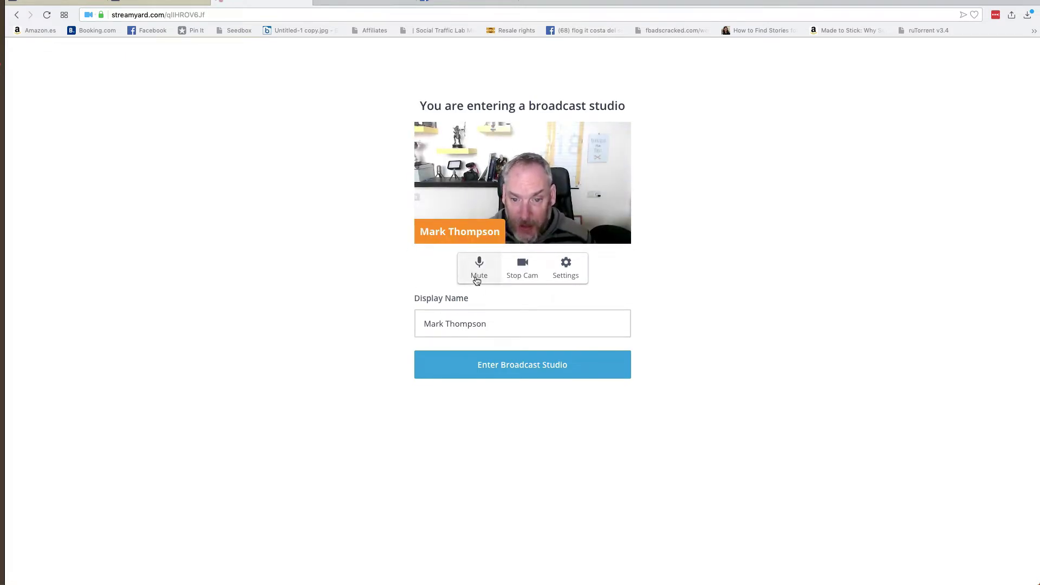
click(566, 267)
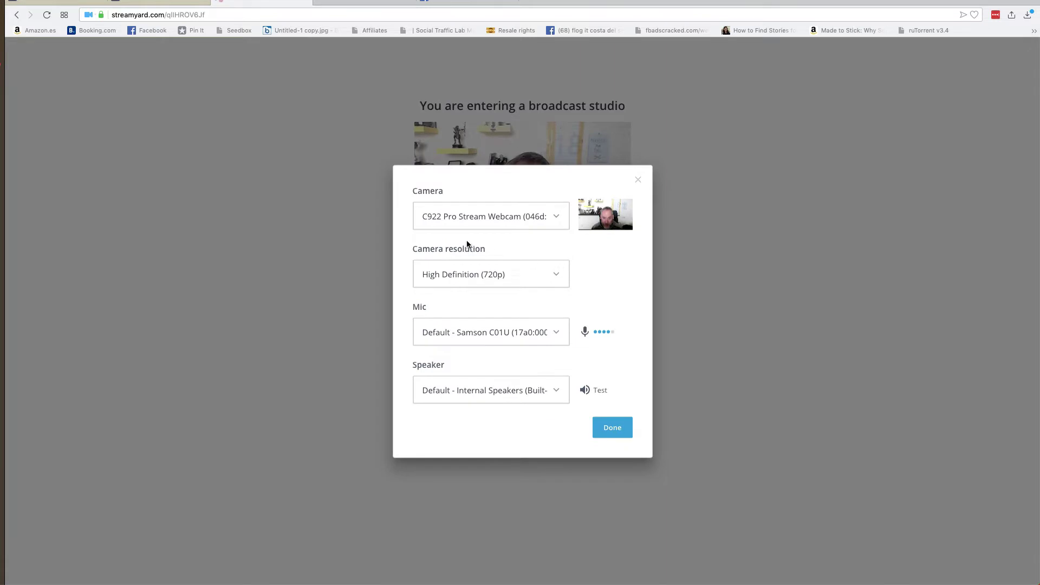
click(508, 277)
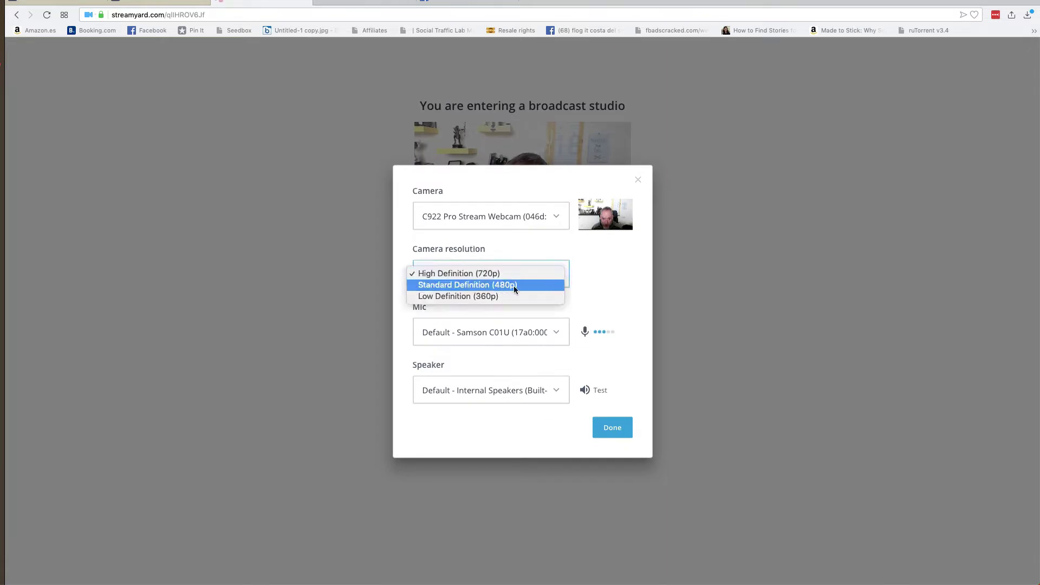
click(581, 278)
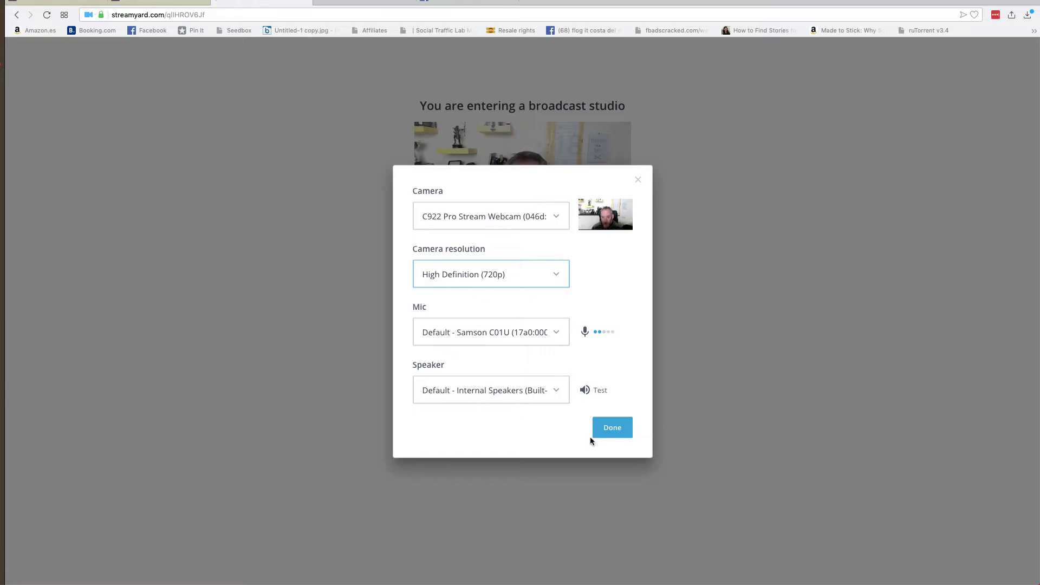
click(618, 429)
click(516, 371)
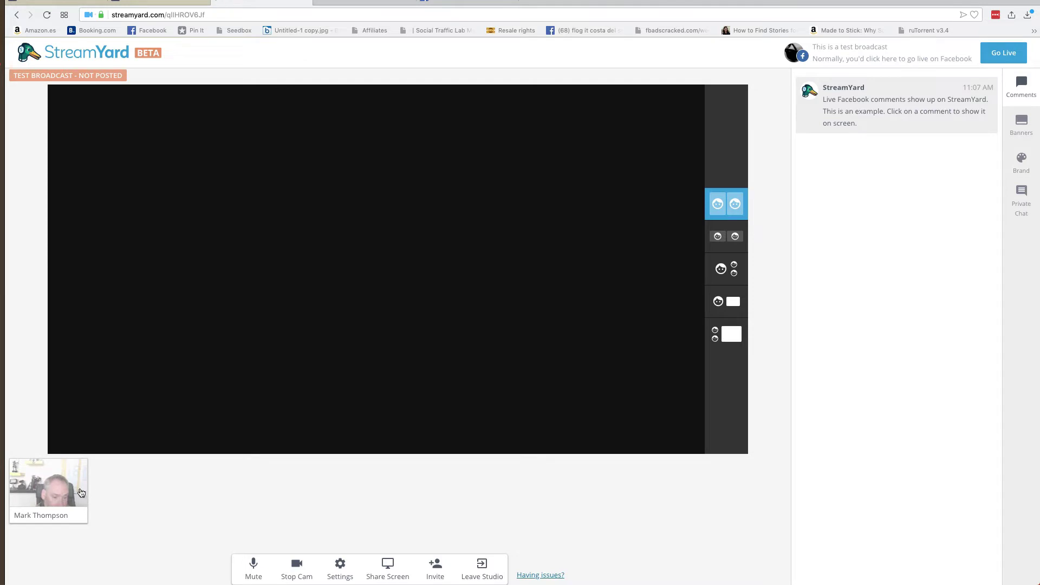
Put the webcam feed on the stage, remove it, then add it back with its name banner
mouse_move(48, 486)
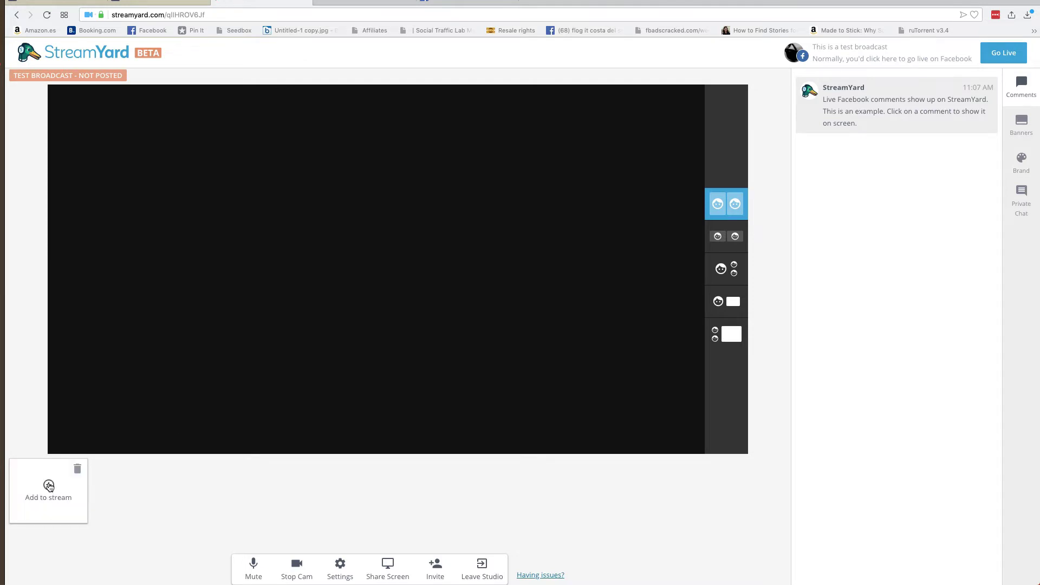
click(49, 486)
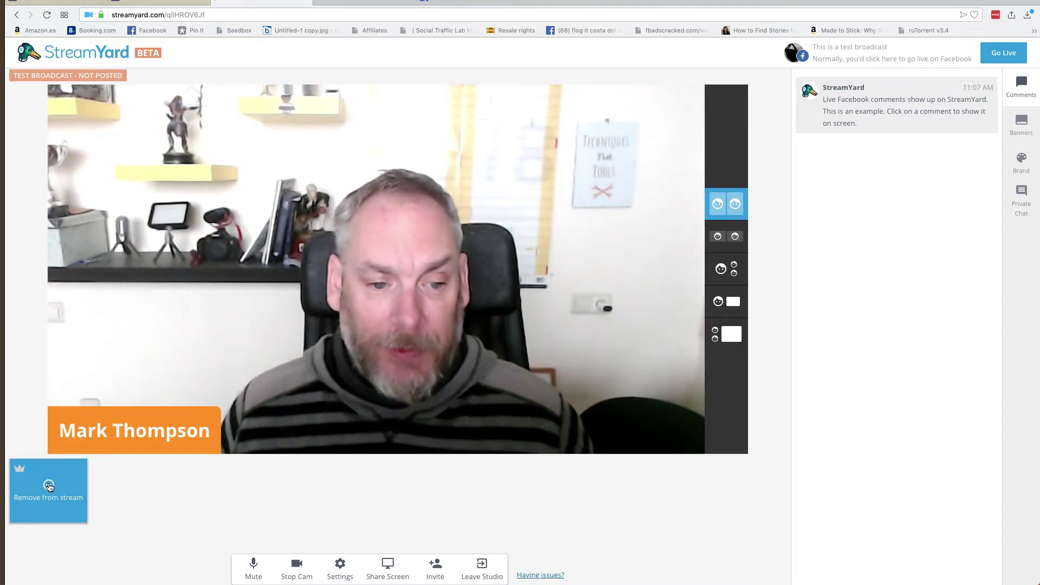
click(48, 485)
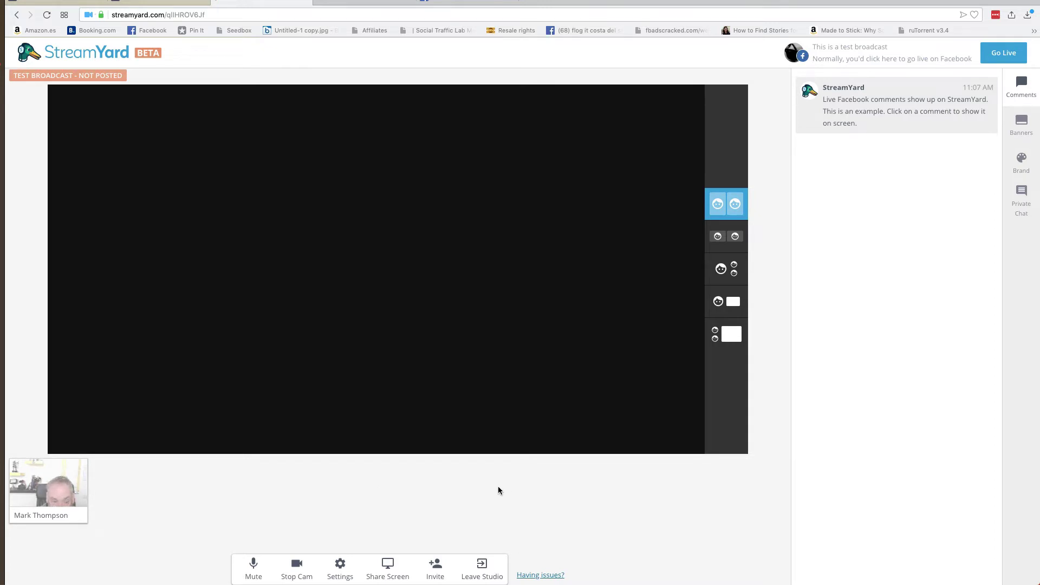
click(48, 486)
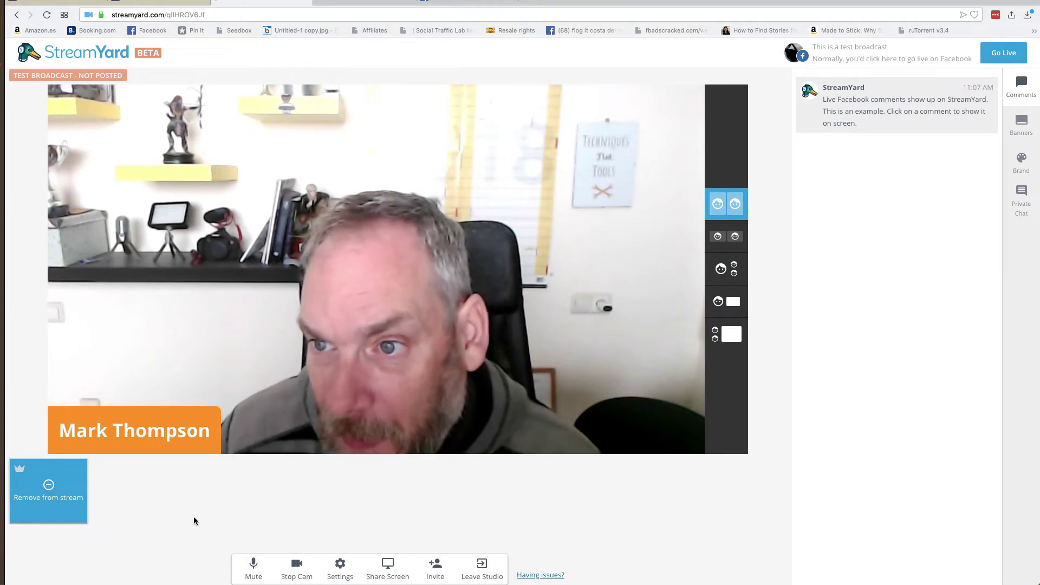
mouse_move(876, 118)
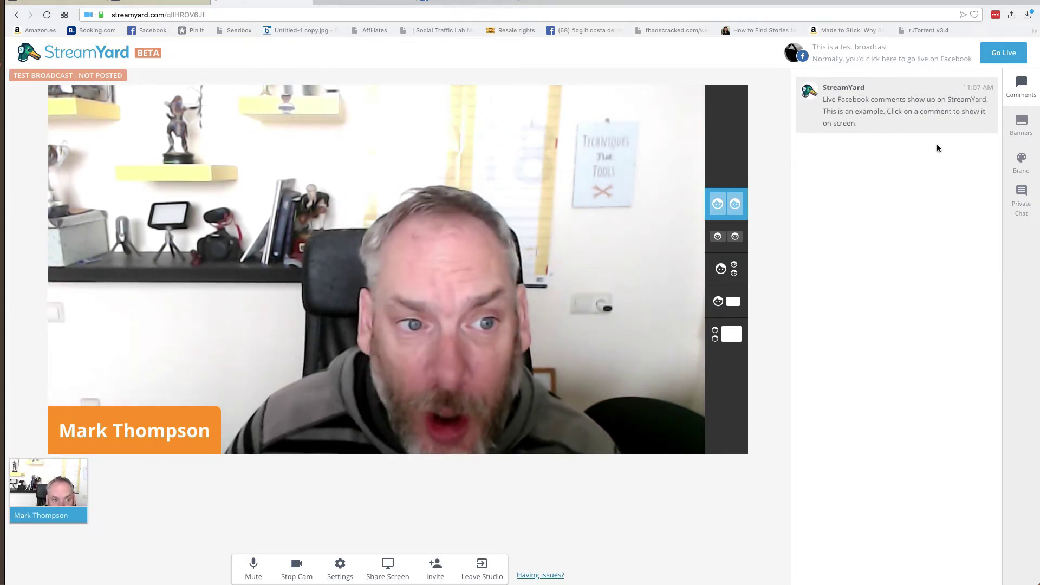
Show the sample comment on the video, then hide it again
mouse_move(905, 102)
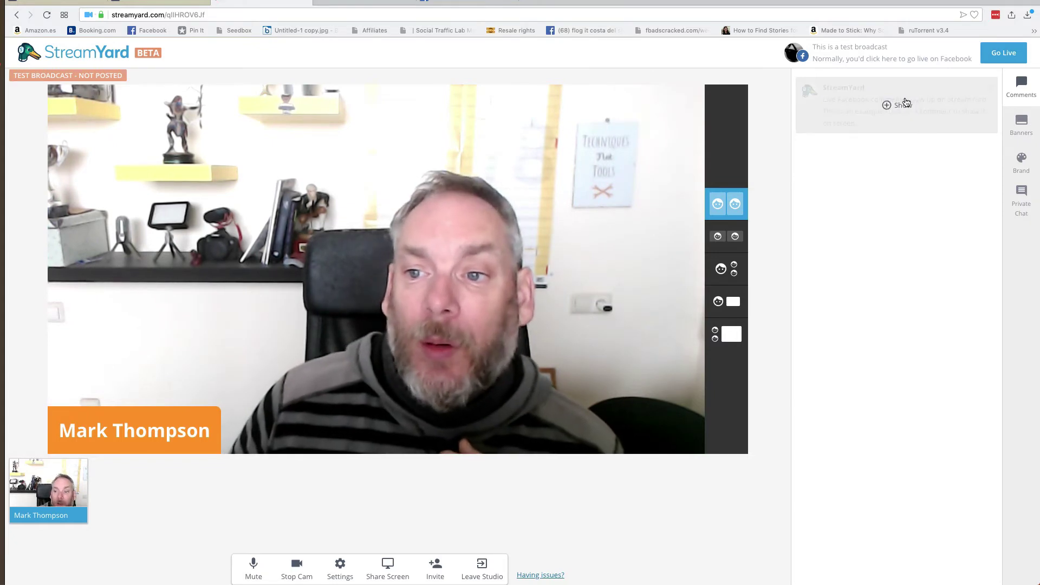
click(891, 107)
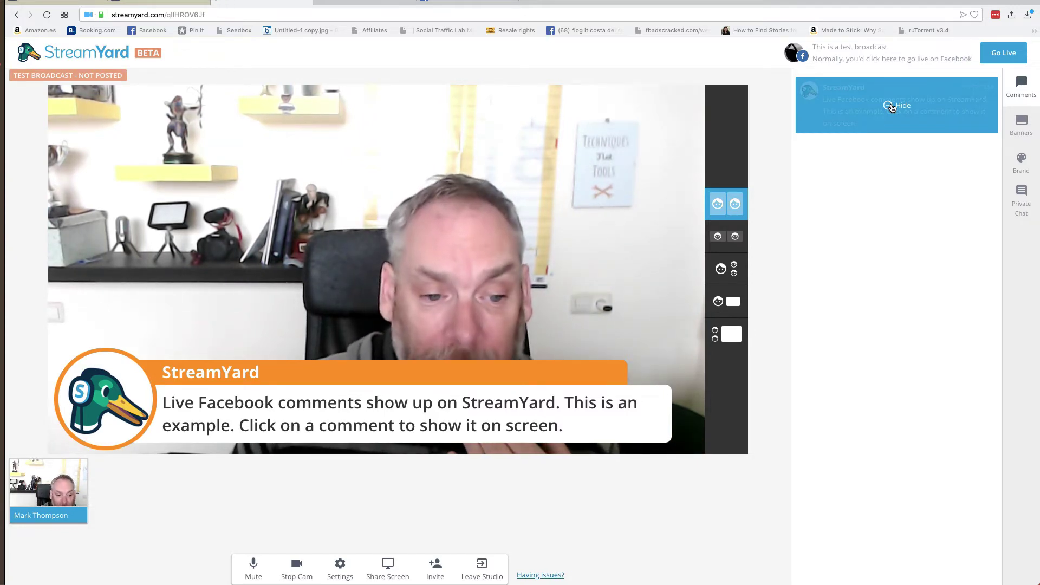
click(892, 109)
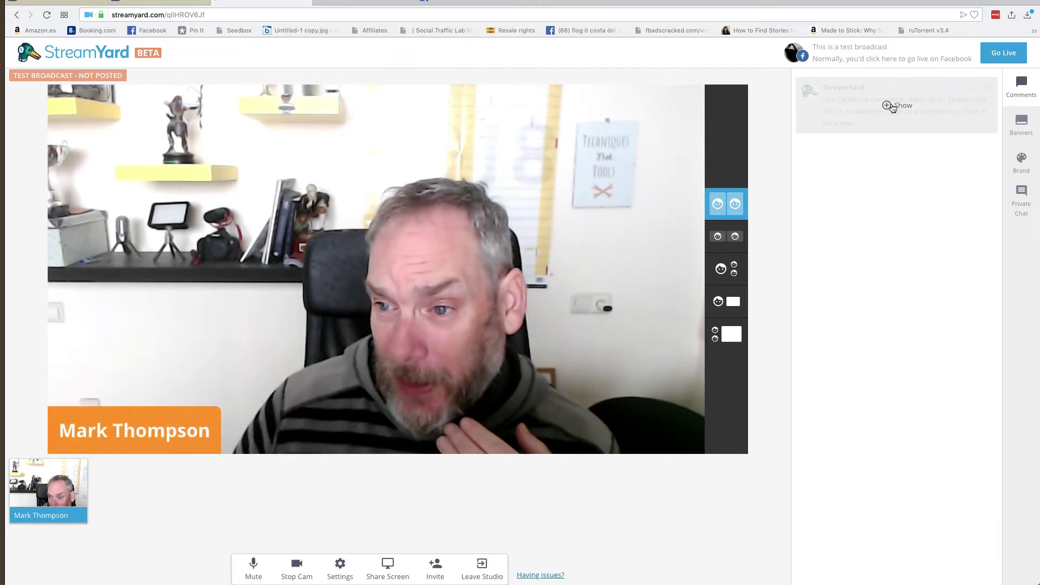
Add a banner reading 'I love streamyard', display it briefly, then hide it
click(1021, 128)
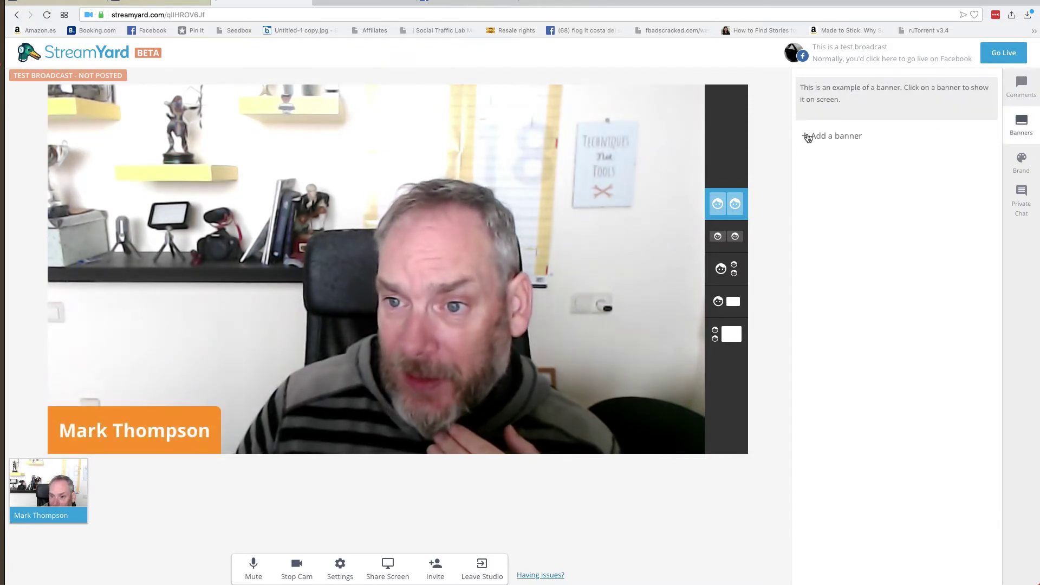
click(826, 139)
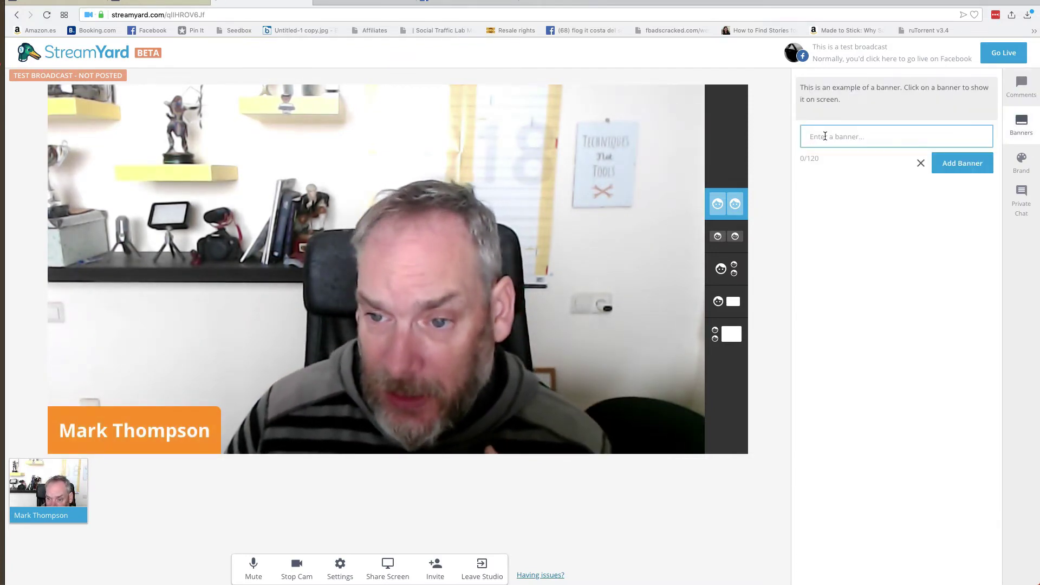
text(I)
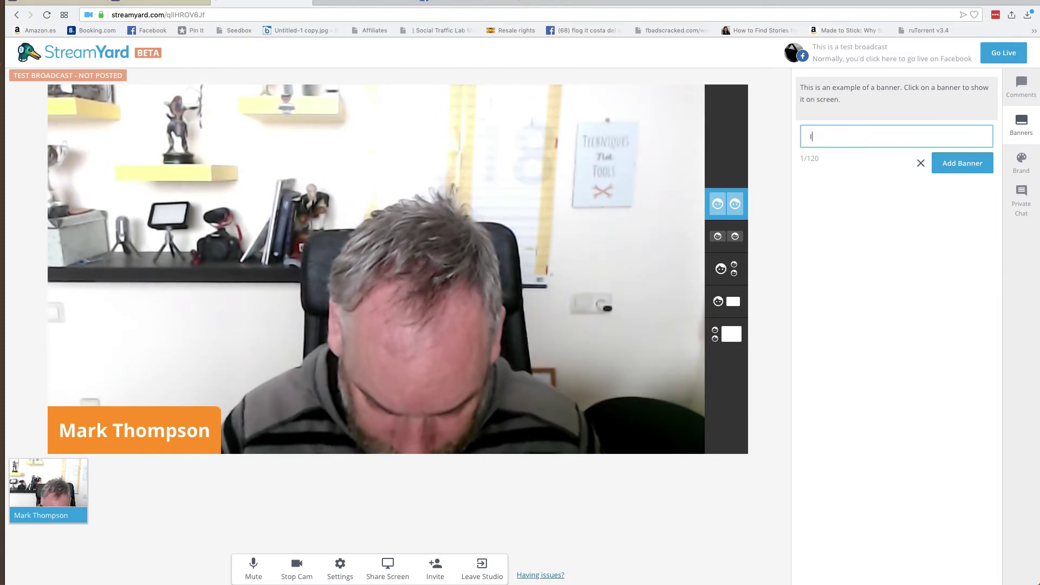
text( love streamyard)
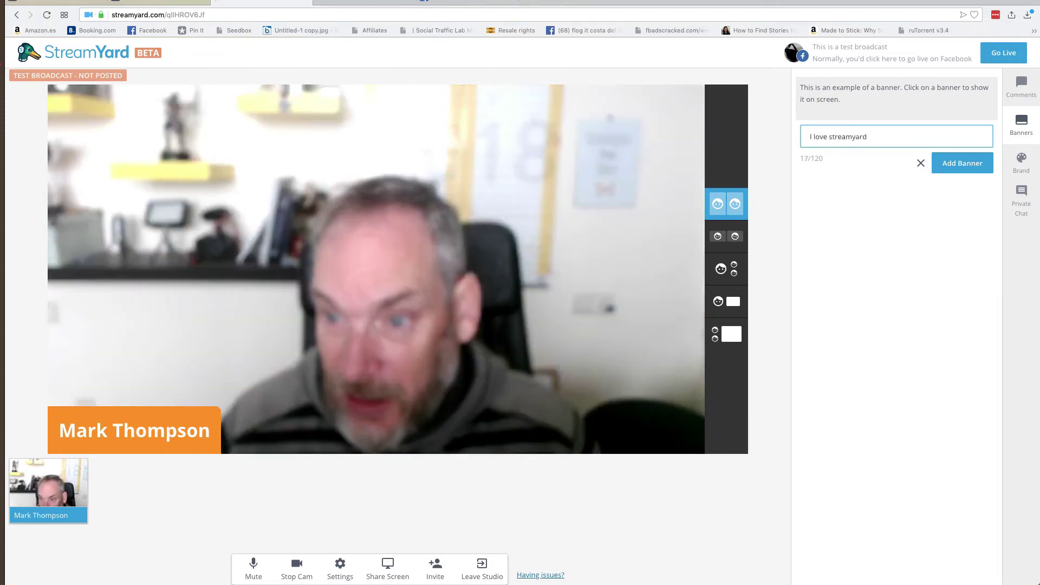
click(950, 164)
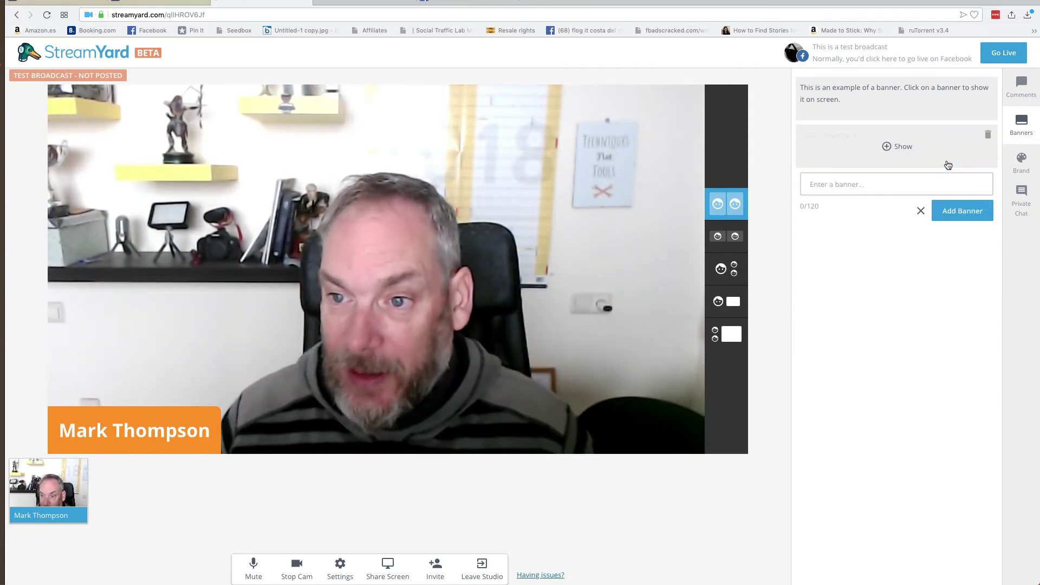
click(889, 150)
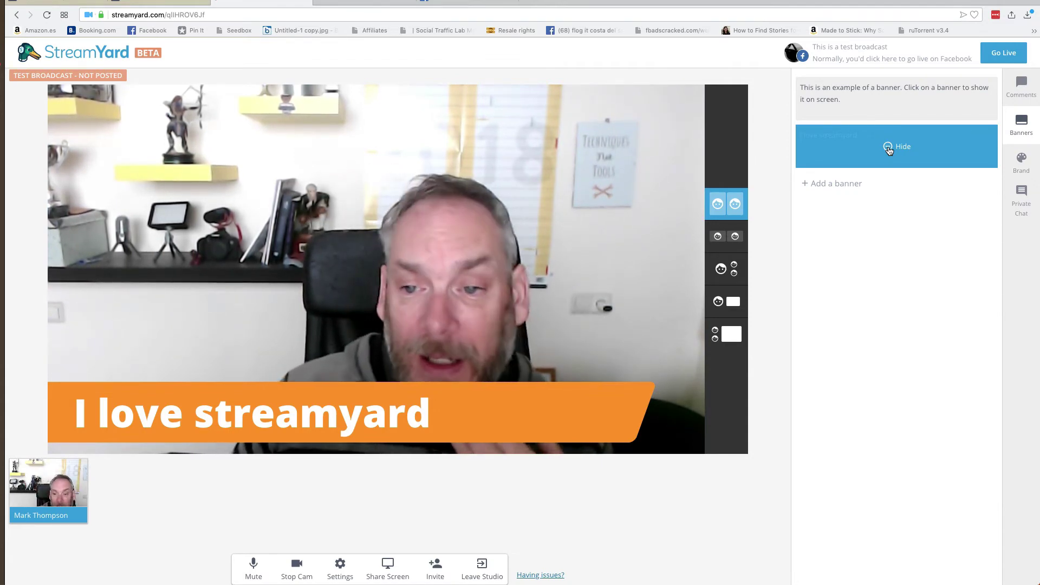
click(888, 150)
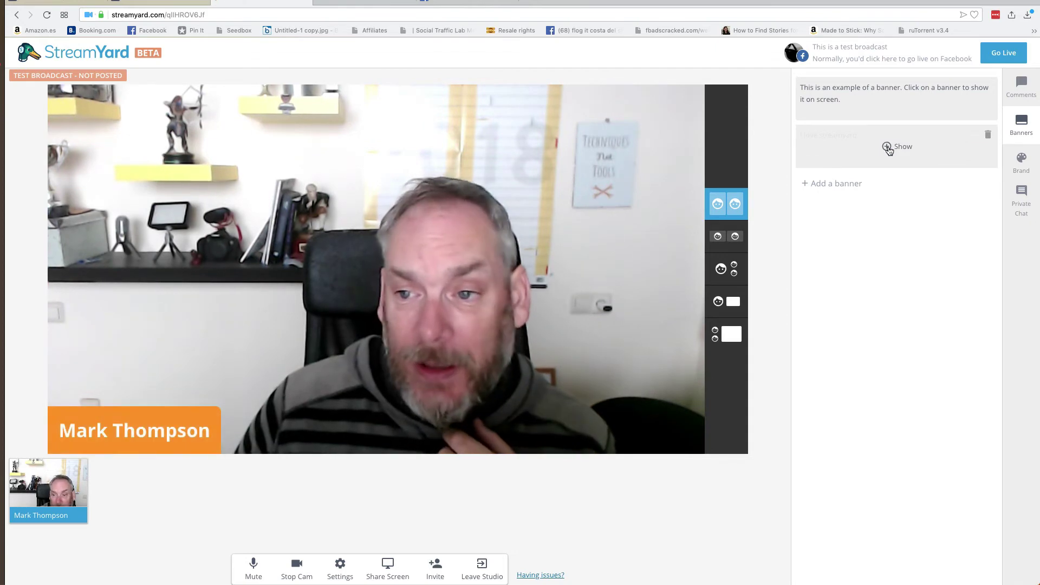
View the Brand settings and private studio chat, then bring up the guest invite link window
click(1021, 162)
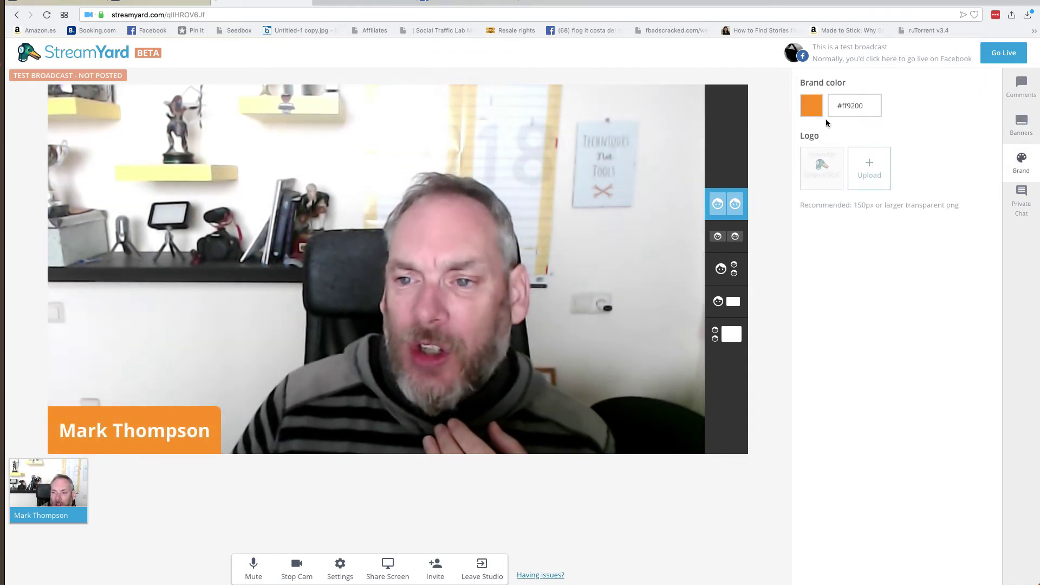
click(1020, 198)
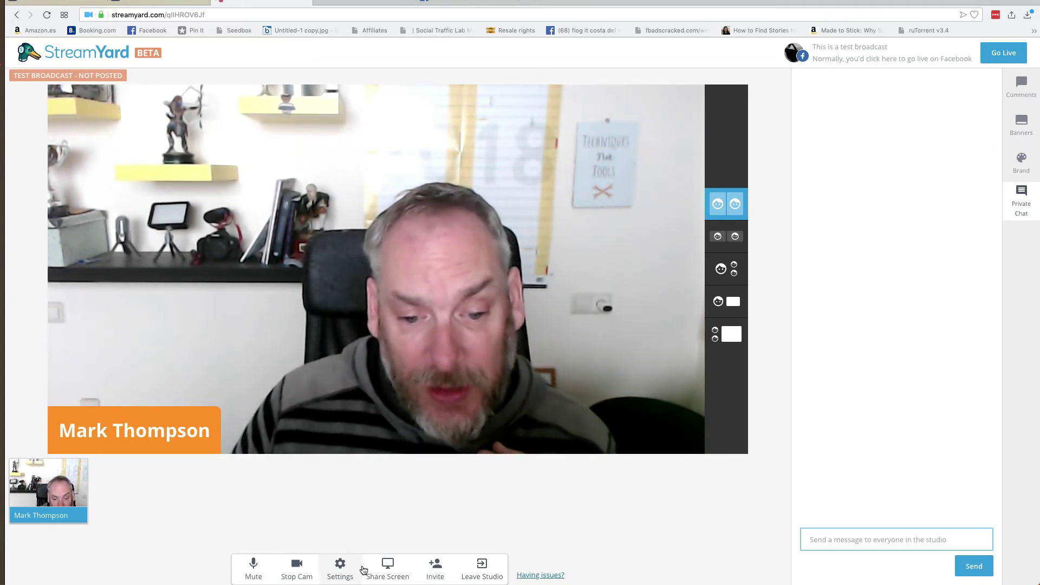
click(434, 567)
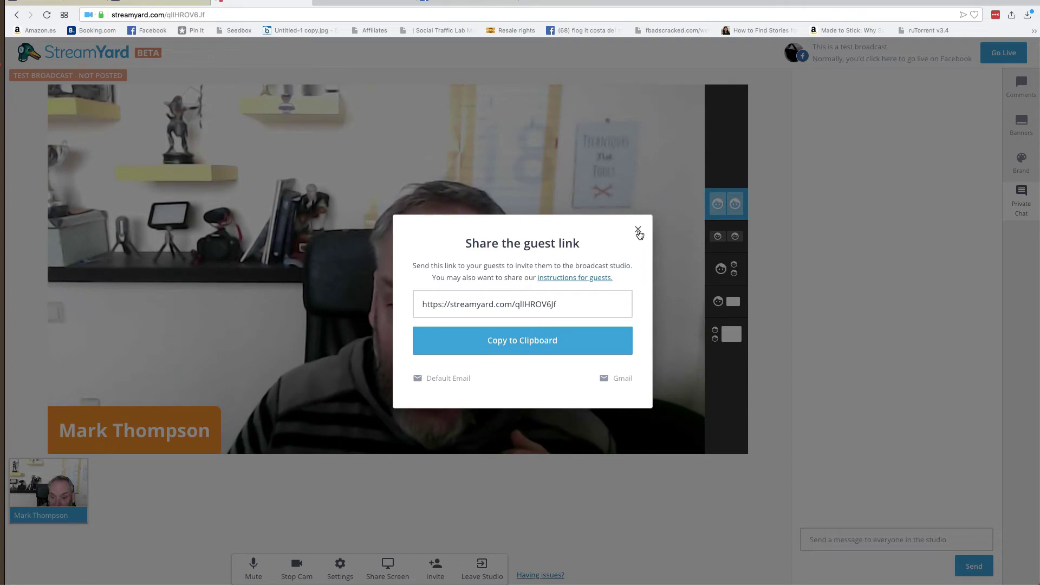
Close the guest link window and try layouts, ending on one person beside a shared screen
click(637, 231)
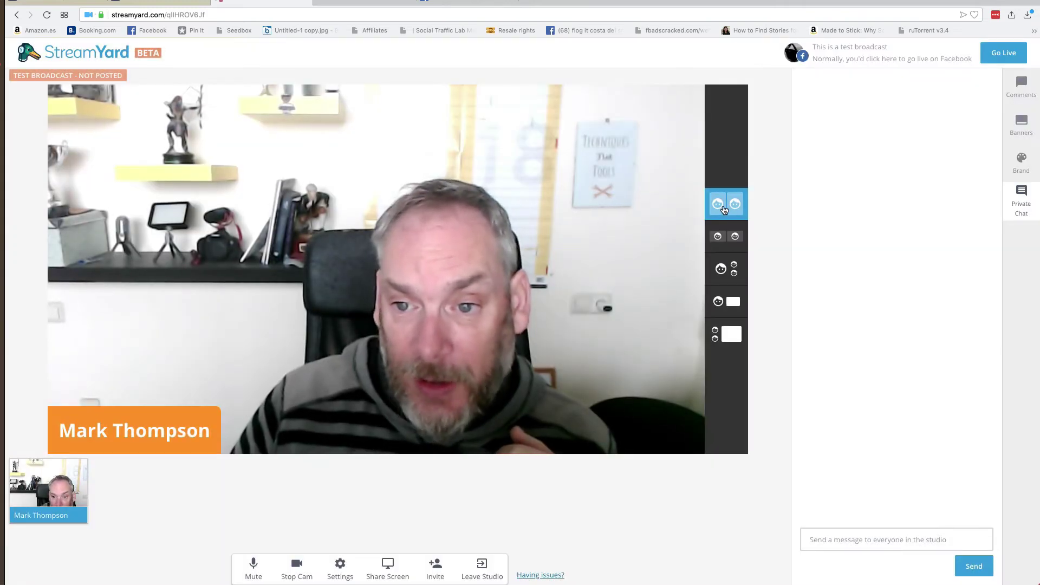
click(729, 237)
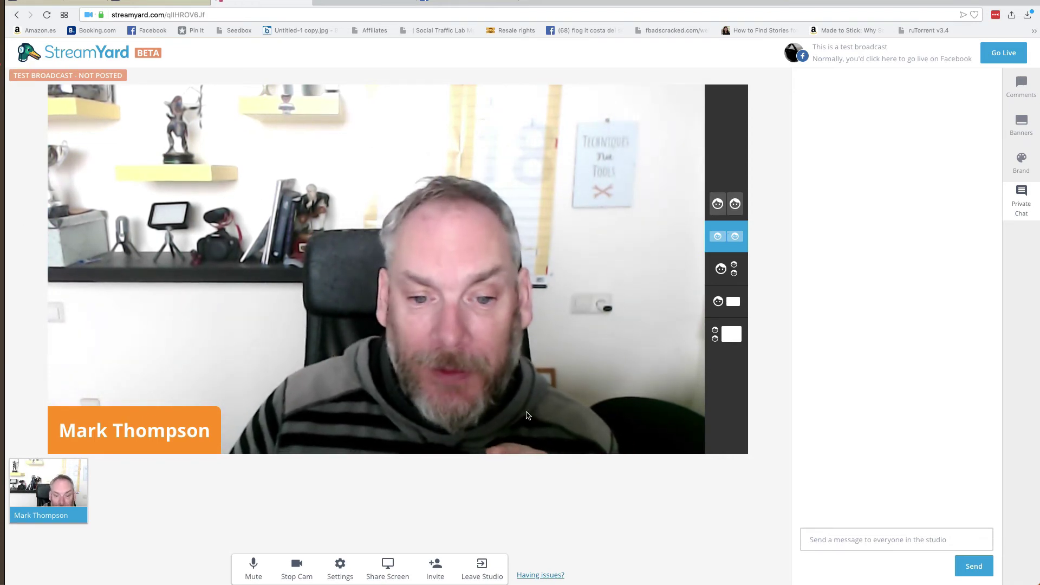
click(740, 265)
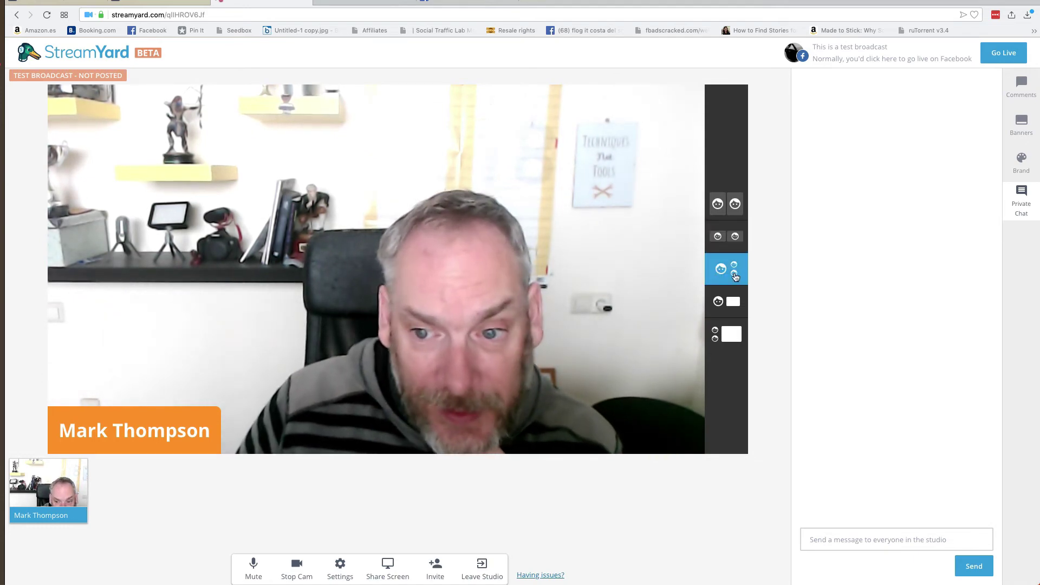
click(719, 305)
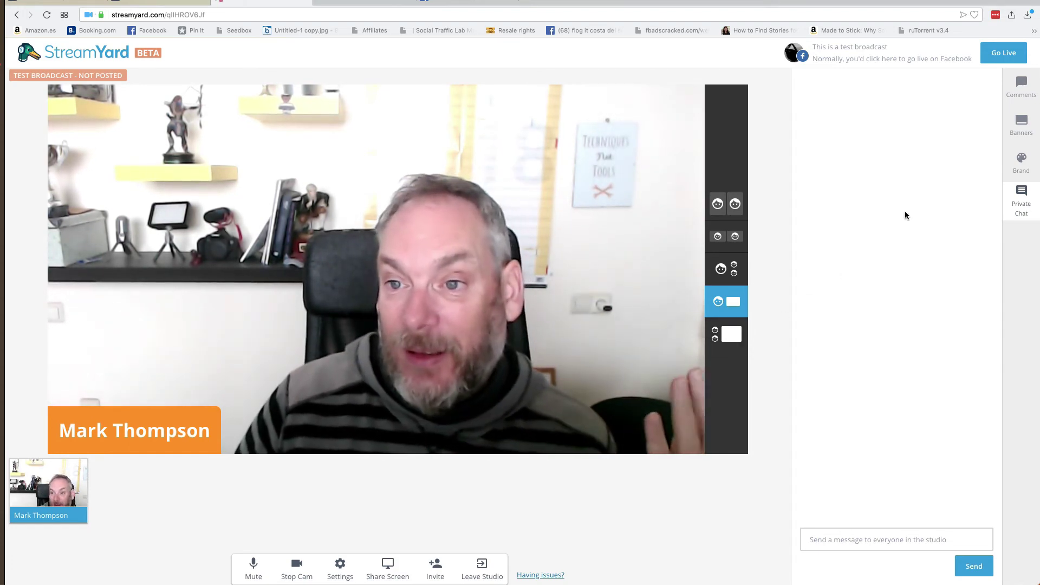
Go live with the test broadcast, end it at 0:19, and rate it Good
click(1002, 54)
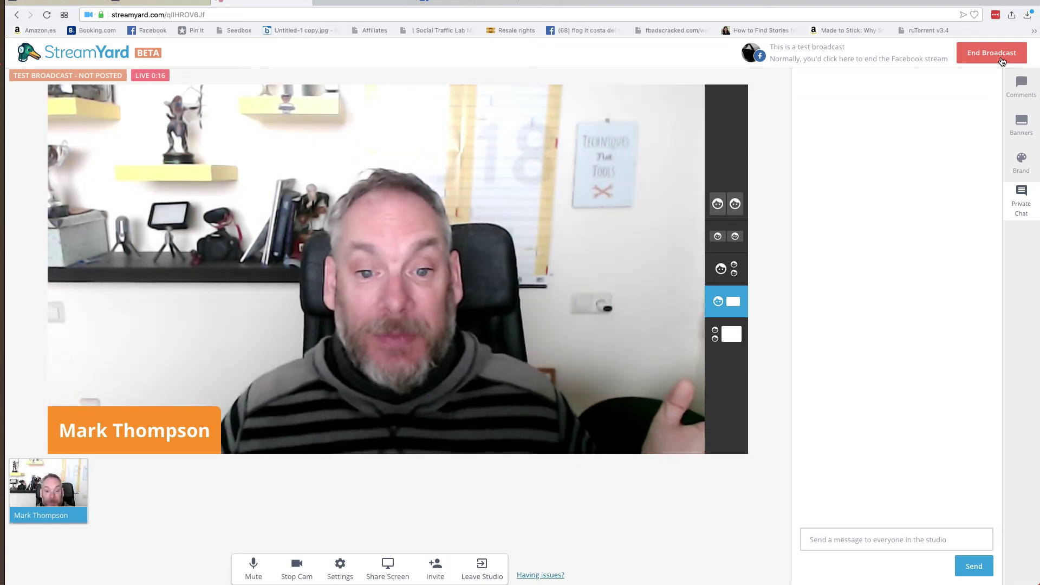
click(1001, 60)
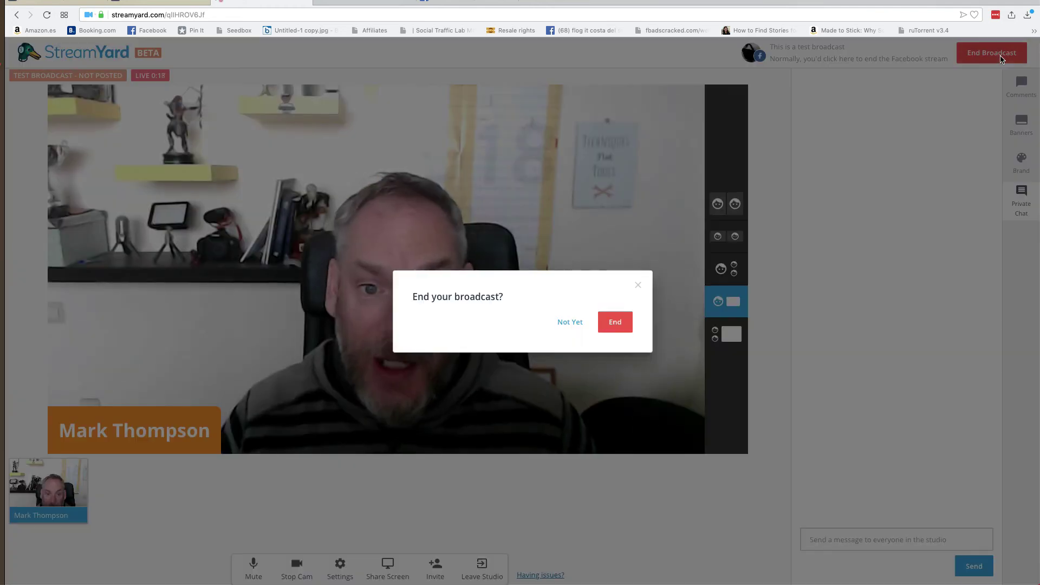
click(609, 323)
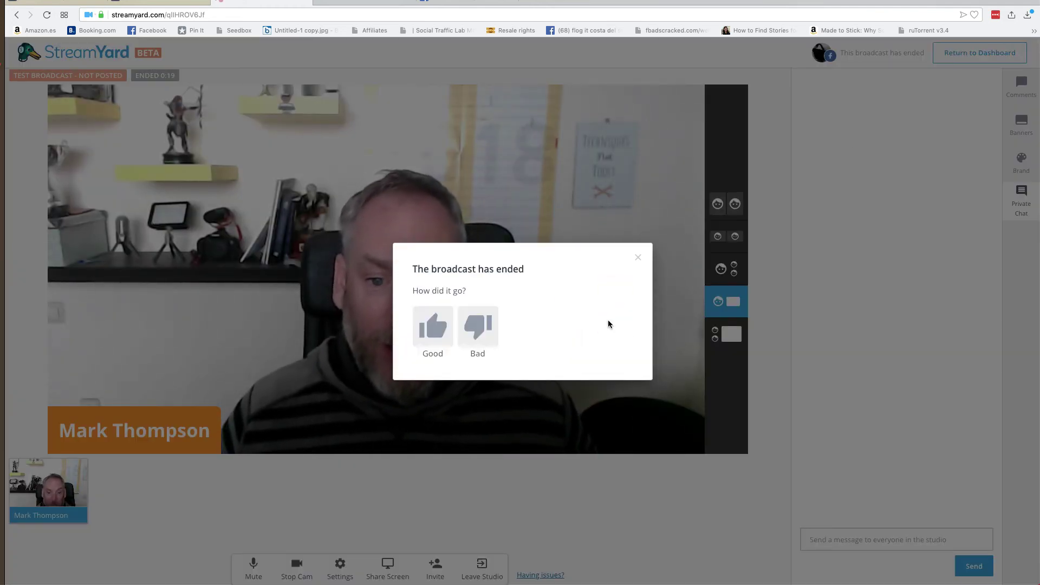
click(429, 328)
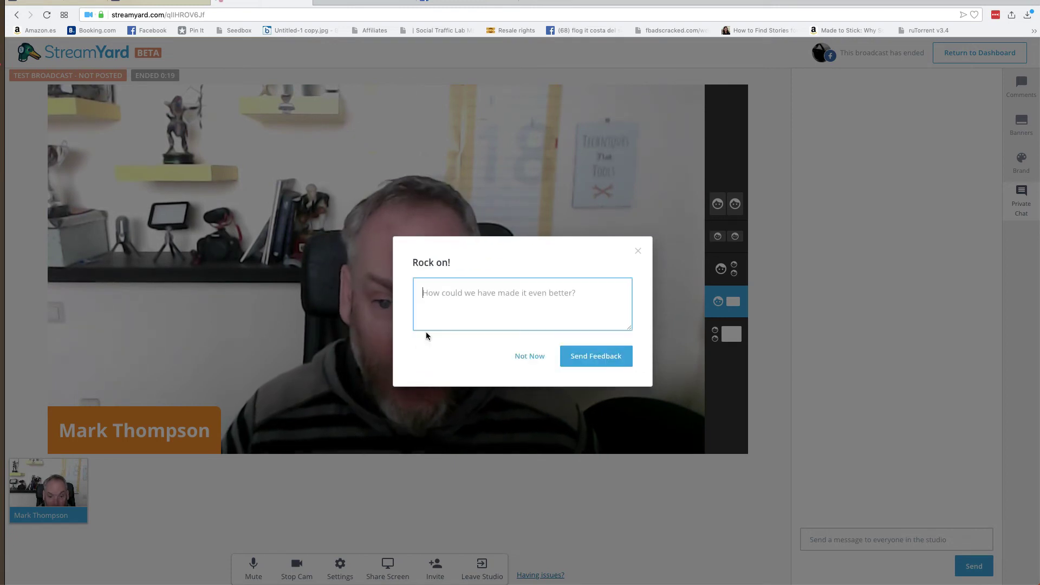
Dismiss the 'Rock on!' feedback prompt with its X button
click(638, 251)
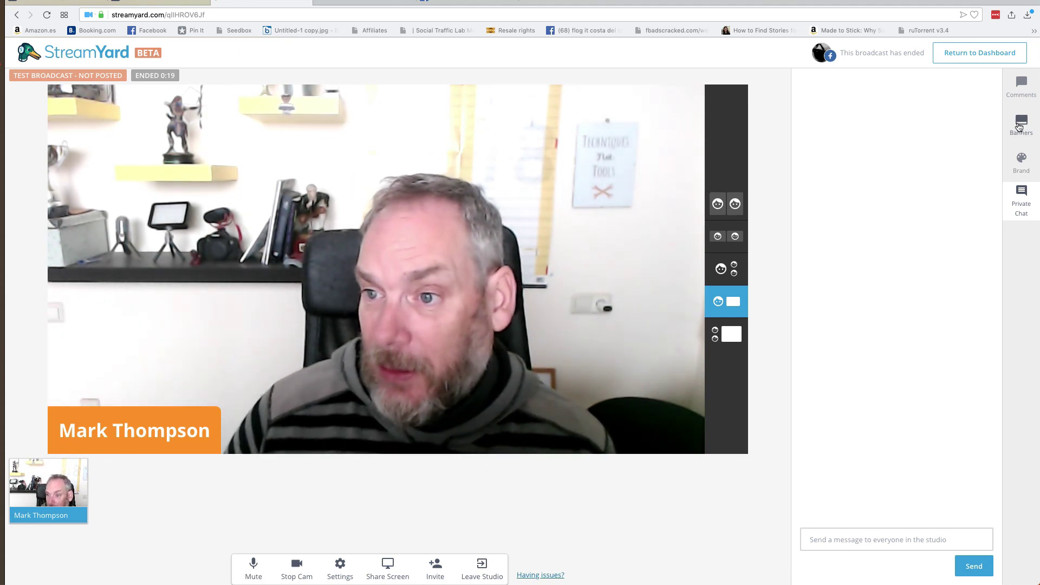
Switch to Brand settings and show the Powered by StreamYard logo on the video
click(1022, 158)
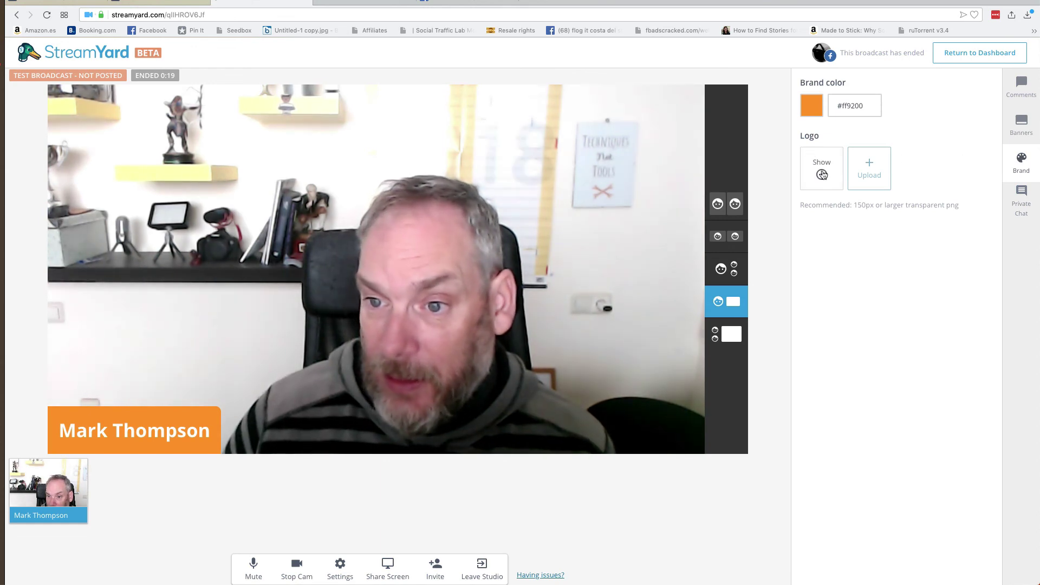
click(822, 174)
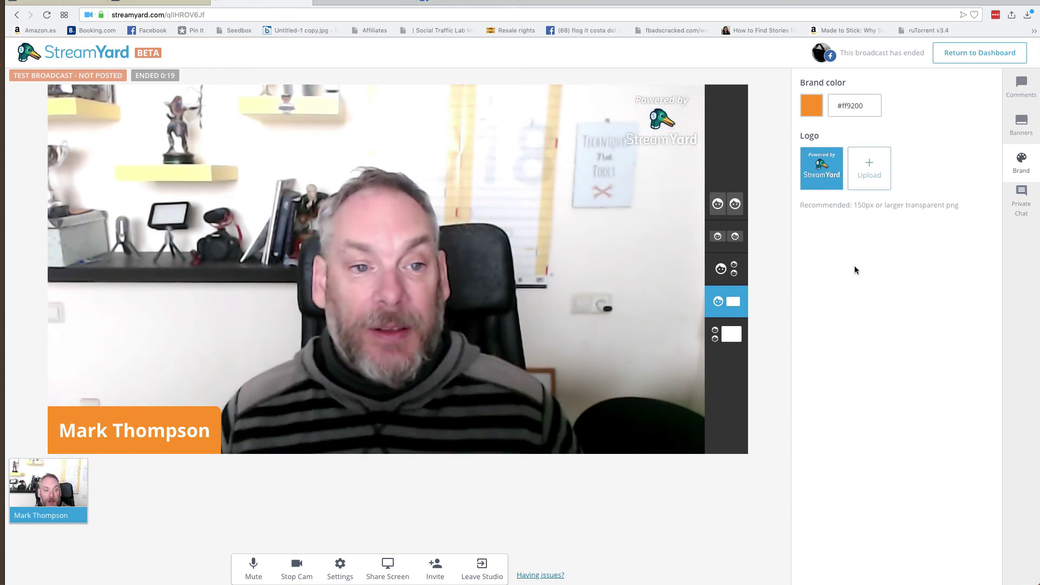